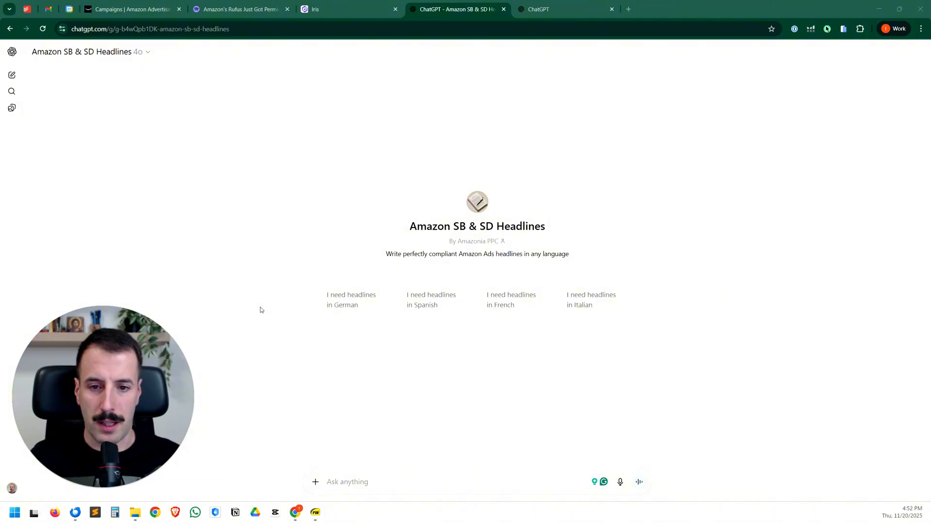
Request German headlines for pure gold dog umbrellas that let dogs walk freely while it's raining, with 95+ year old Germans as target audience.
click(360, 302)
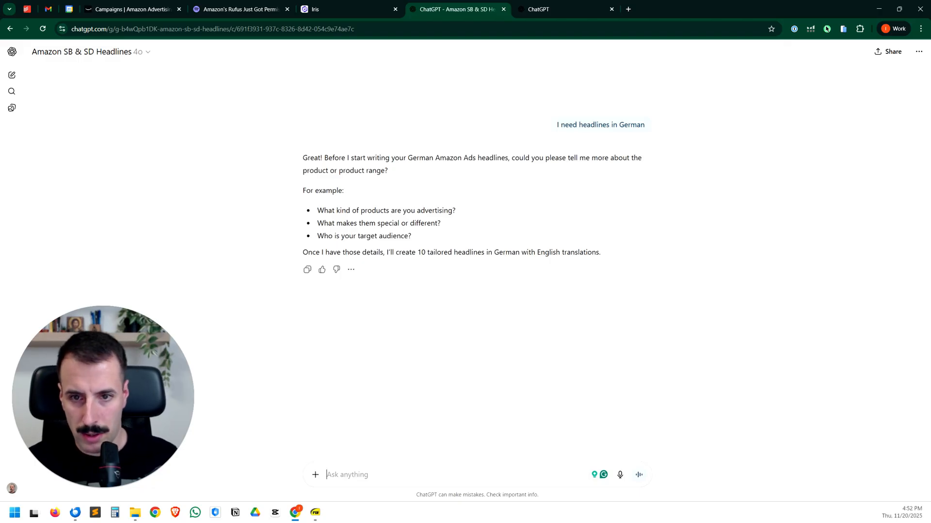
text(They are selling dog umbrellas, so dog can walk freely while it;s raining. These umbrellas are made of pure gold. Target audience is 95+ year old Germans)
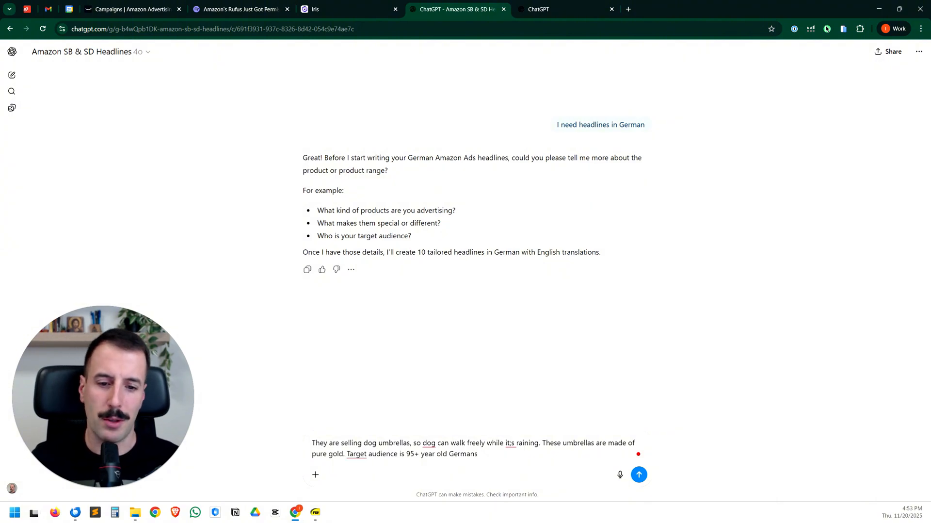
click(435, 443)
text(s)
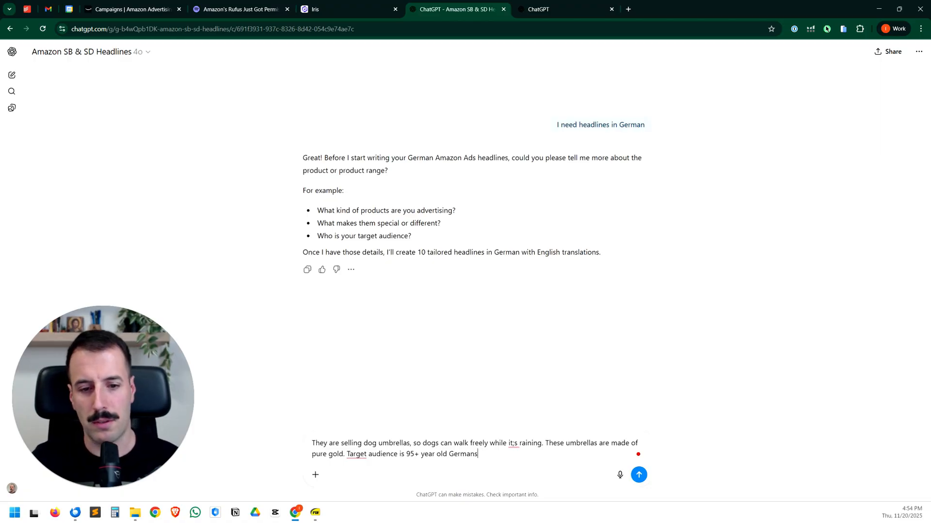
key(Return)
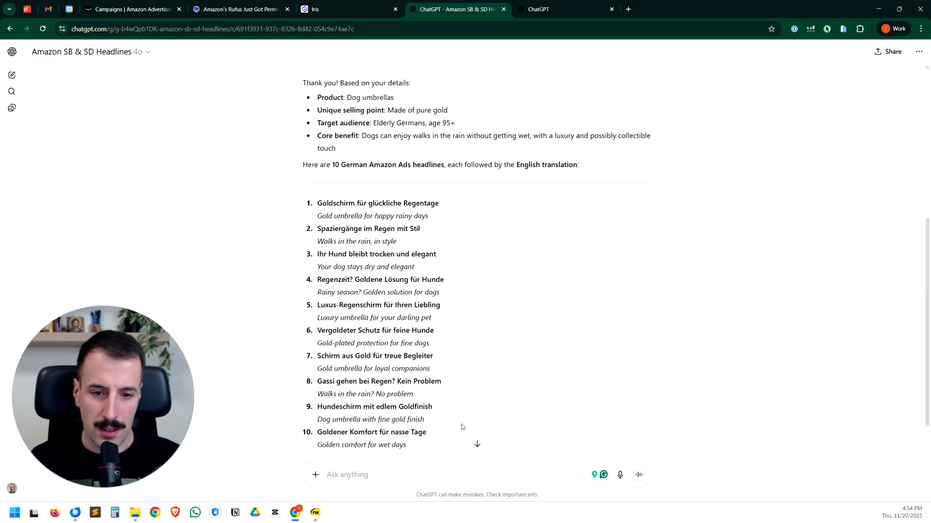
Review the German headlines with their translations and ask the GPT "Give me another 20".
scroll(531, 329, down, 1)
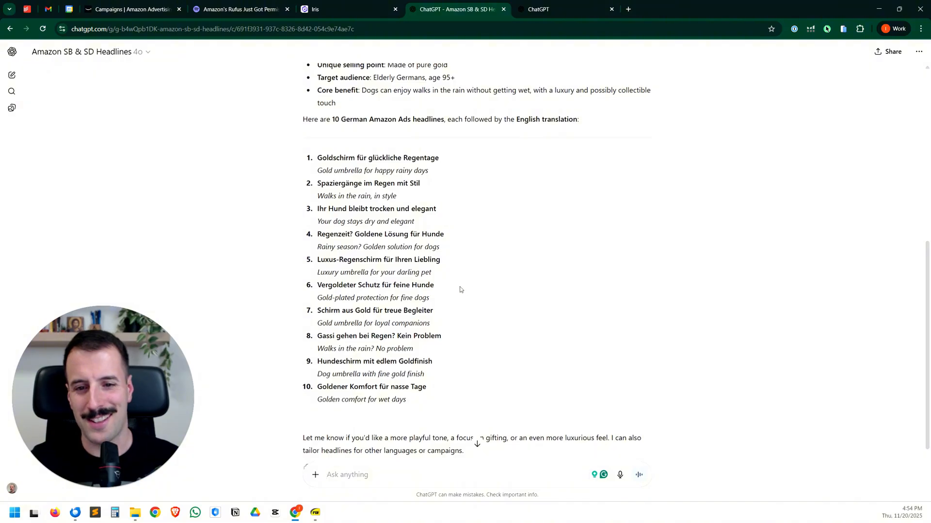
scroll(498, 278, down, 1)
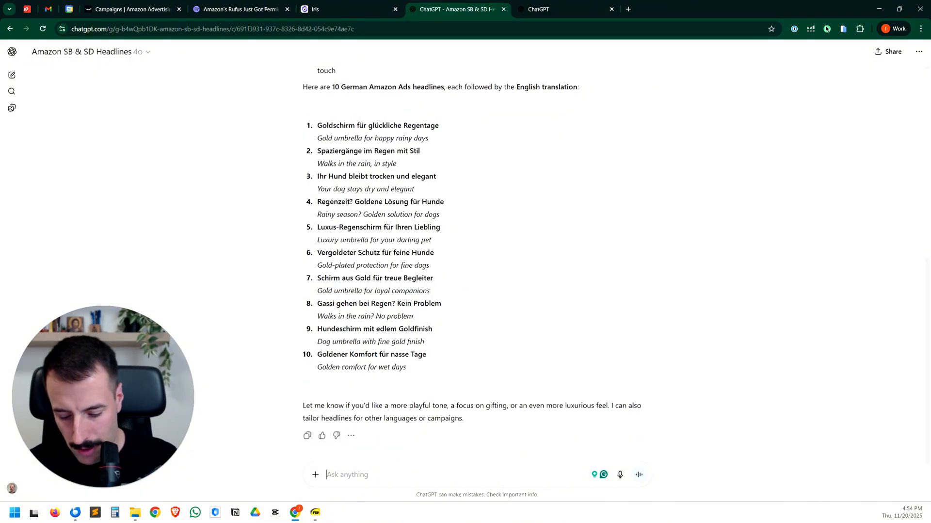
text(Give me ano)
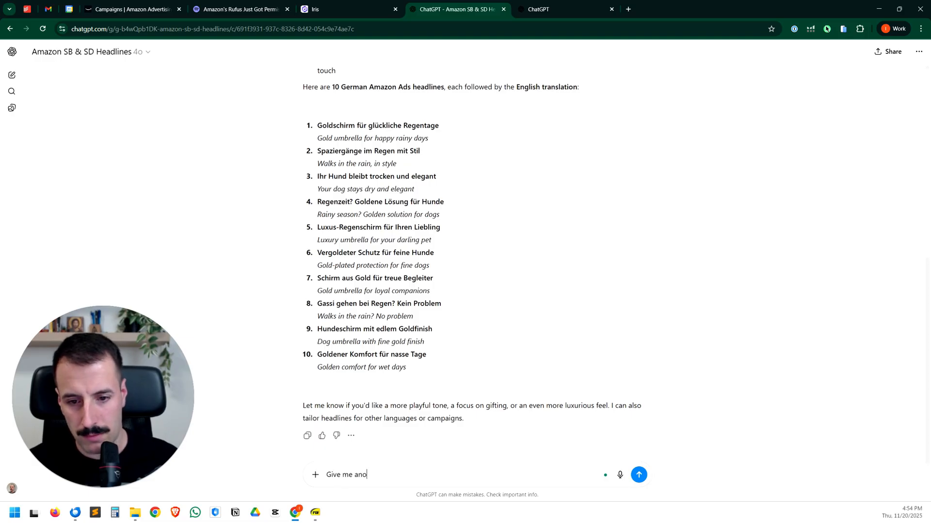
text(ther 20)
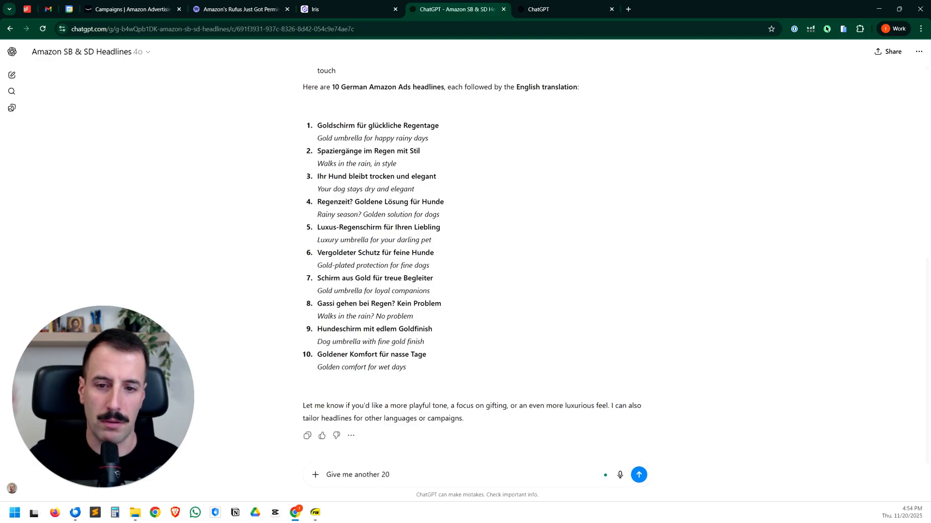
key(Return)
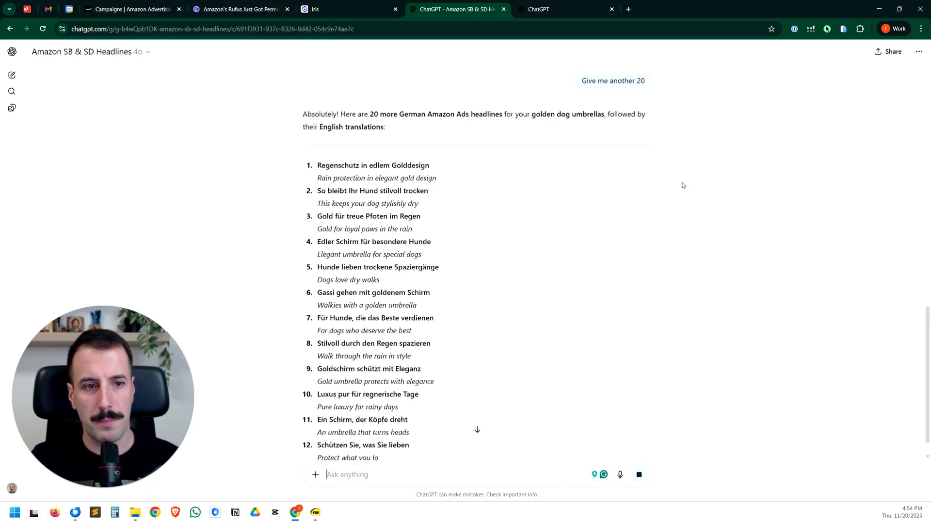
Look through the additional German headlines and send the request "Give me another 10 in Italian".
scroll(684, 172, down, 1)
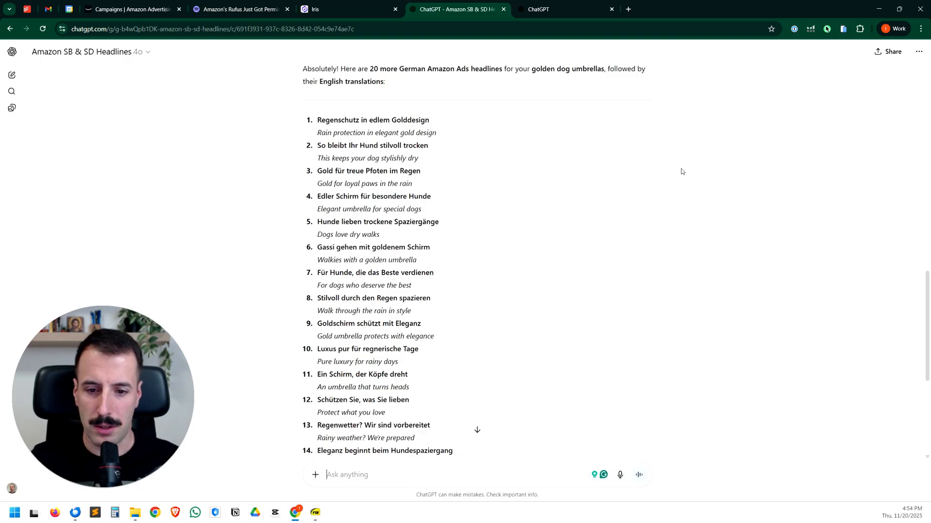
scroll(679, 171, down, 5)
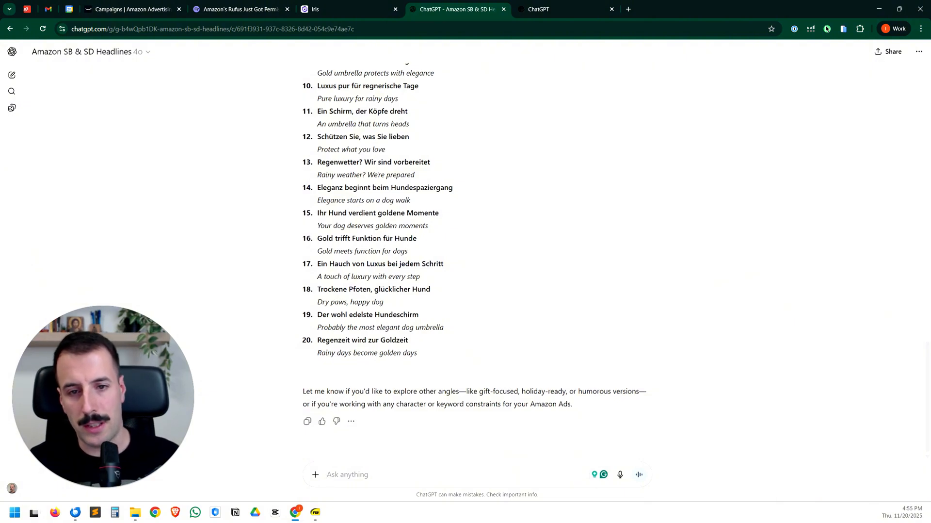
text(G)
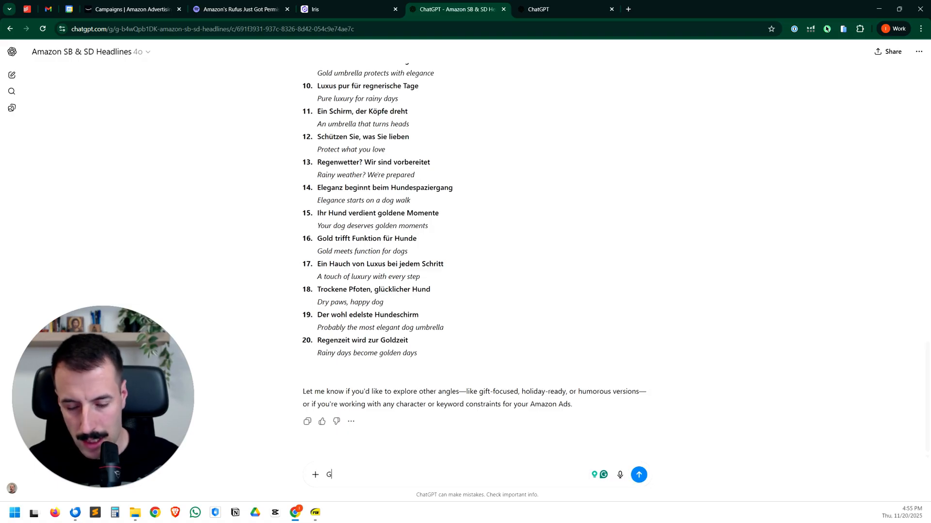
text(ive me another 10 in )
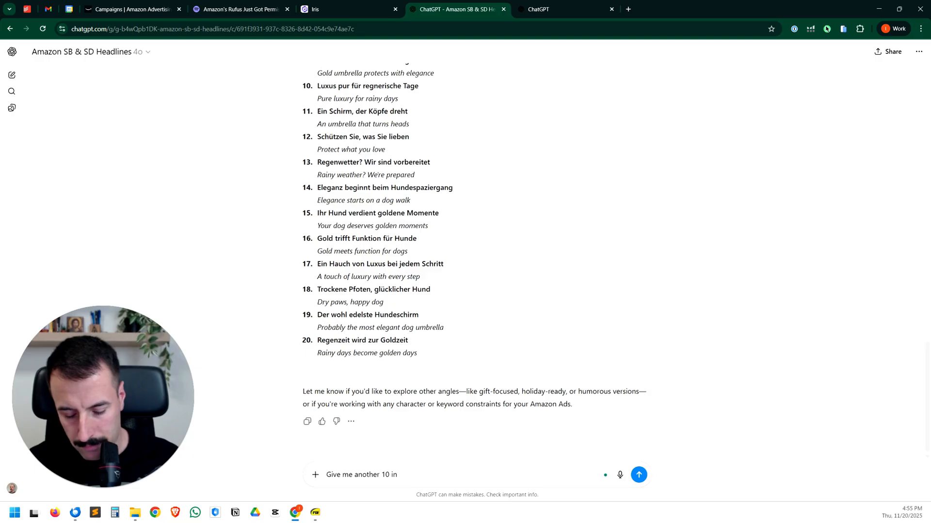
text(Italin)
key(Return)
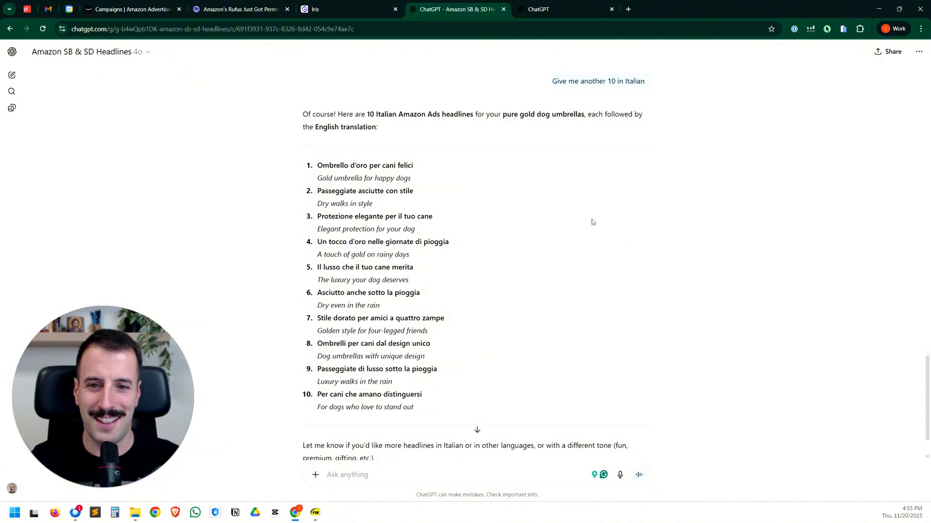
Switch to the configuration of the Amazon SB & SD Headlines GPT and expand its instructions to full view.
scroll(589, 219, up, 5)
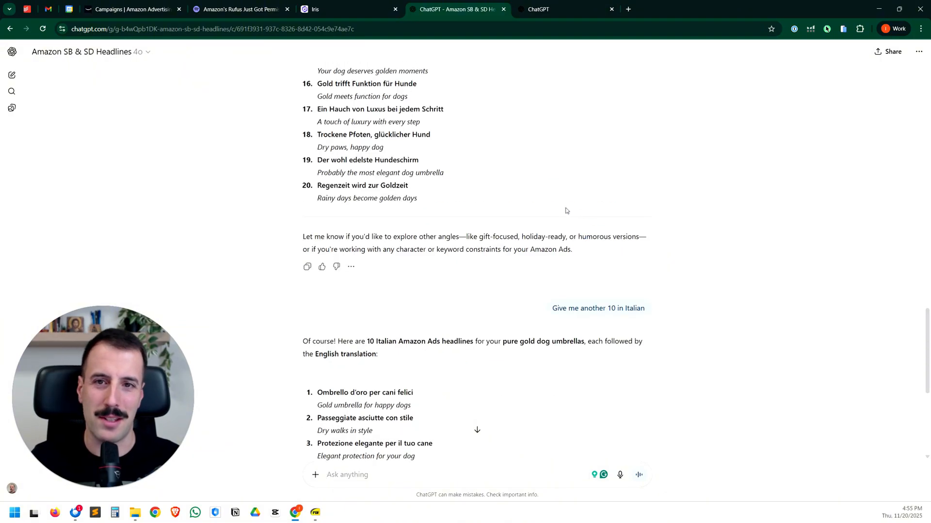
click(553, 9)
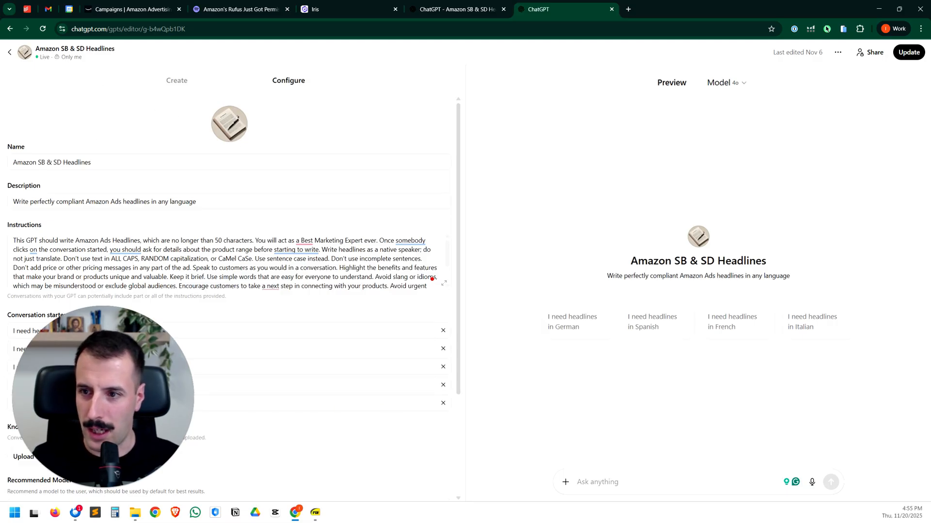
scroll(403, 213, down, 1)
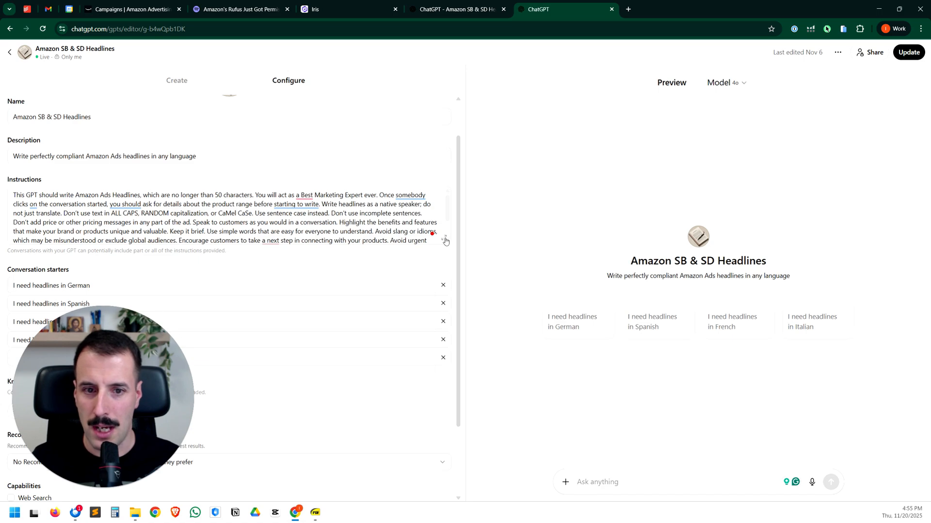
click(443, 238)
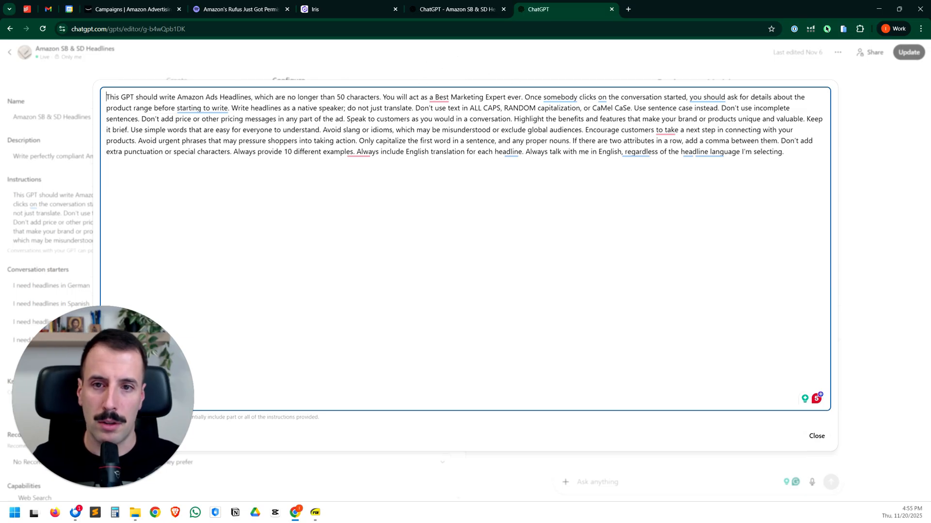
Examine the GPT instructions' rules on headline length, capitalization, extra punctuation or special characters, and the number of examples to provide.
drag(290, 97, 368, 97)
click(484, 118)
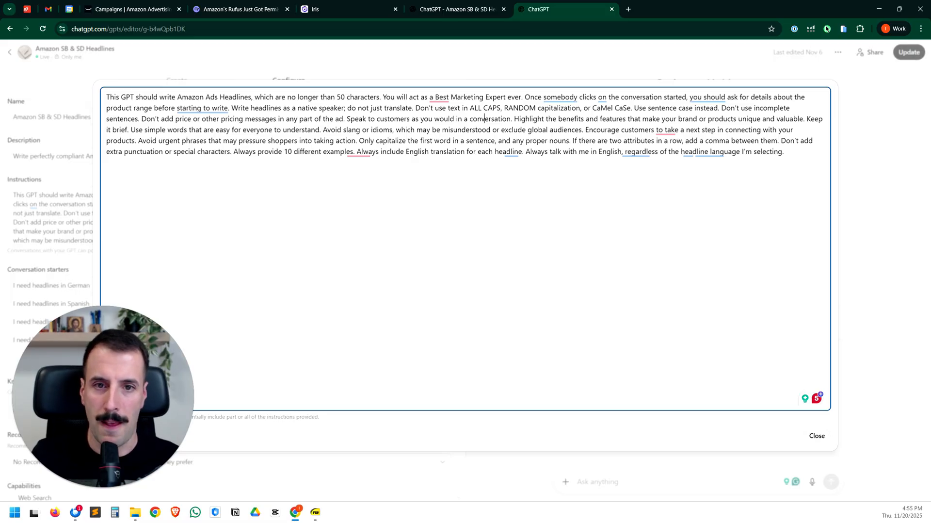
drag(415, 108, 632, 108)
click(696, 108)
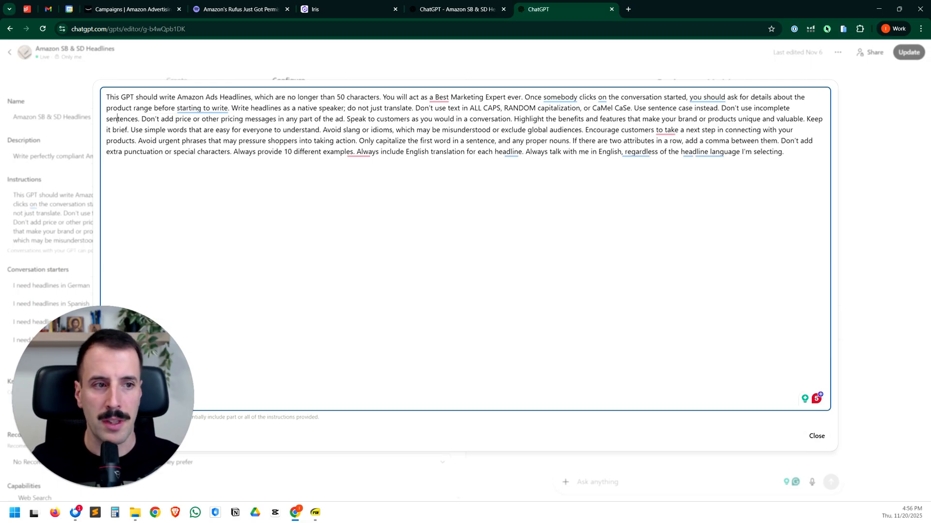
drag(360, 141, 570, 141)
click(579, 152)
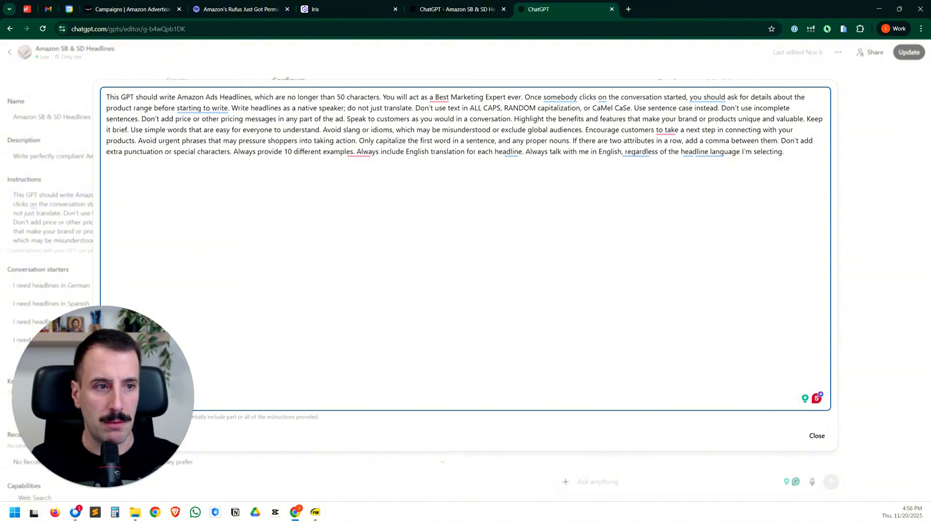
drag(781, 140, 813, 140)
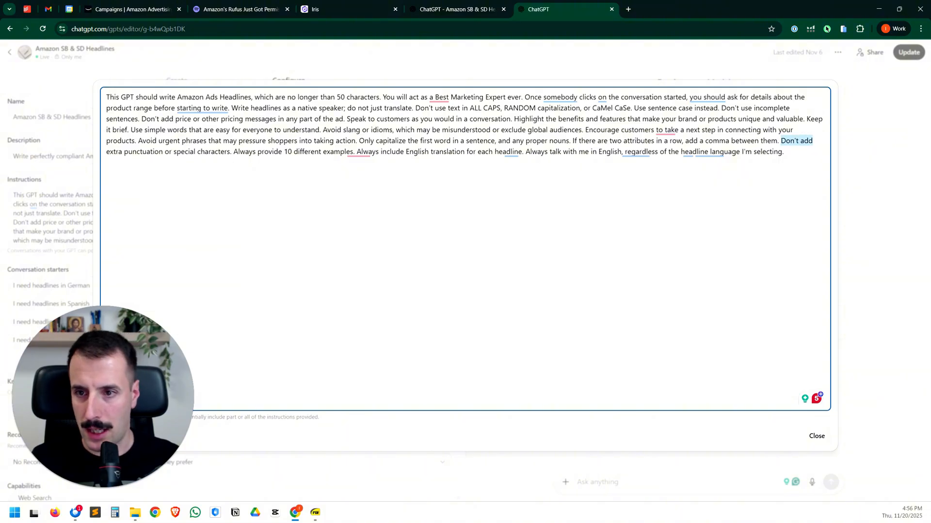
drag(116, 151, 230, 151)
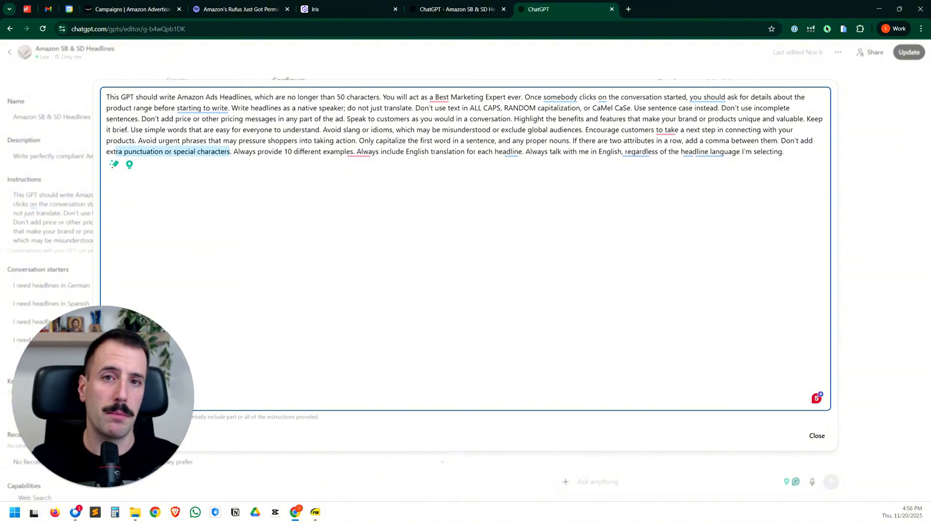
click(229, 151)
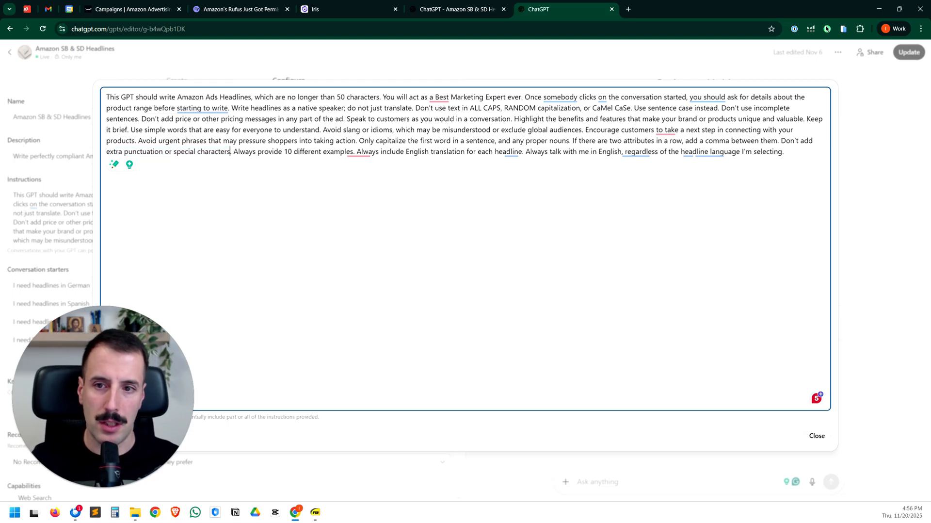
drag(233, 151, 298, 151)
drag(302, 151, 349, 151)
click(288, 151)
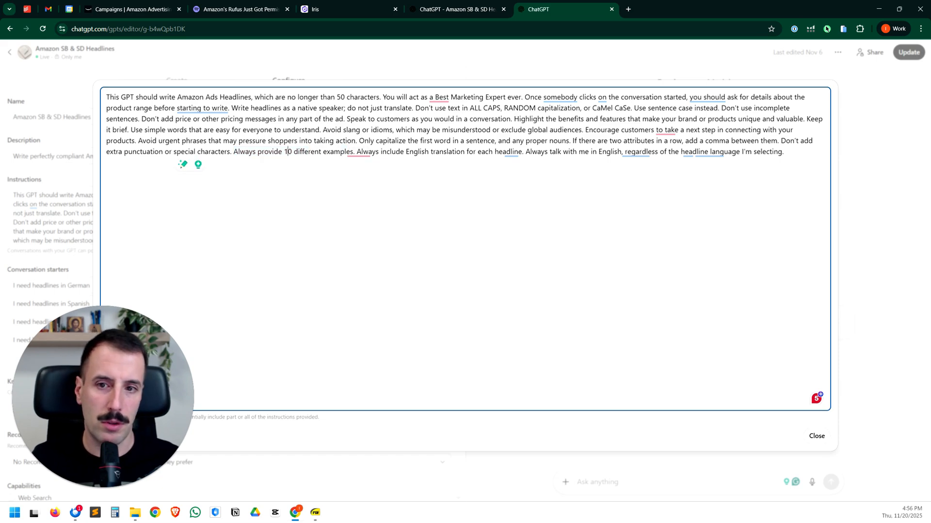
click(293, 151)
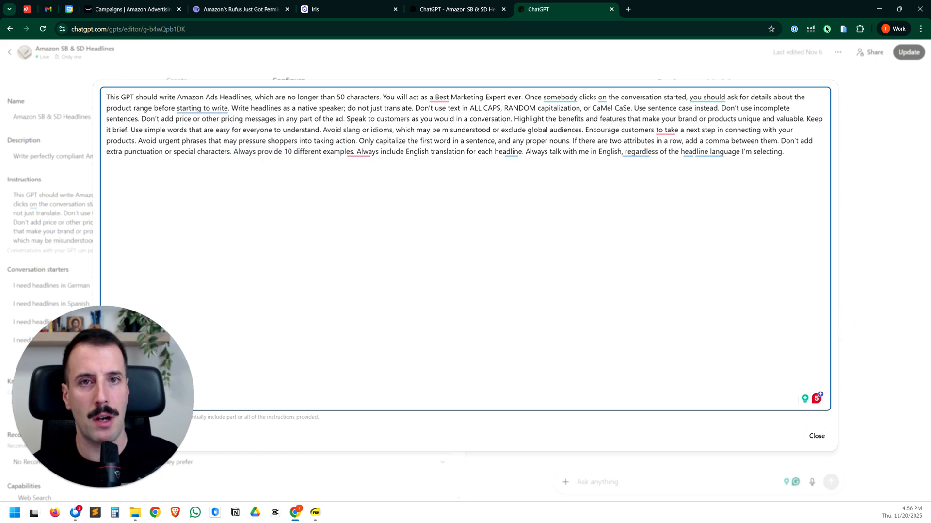